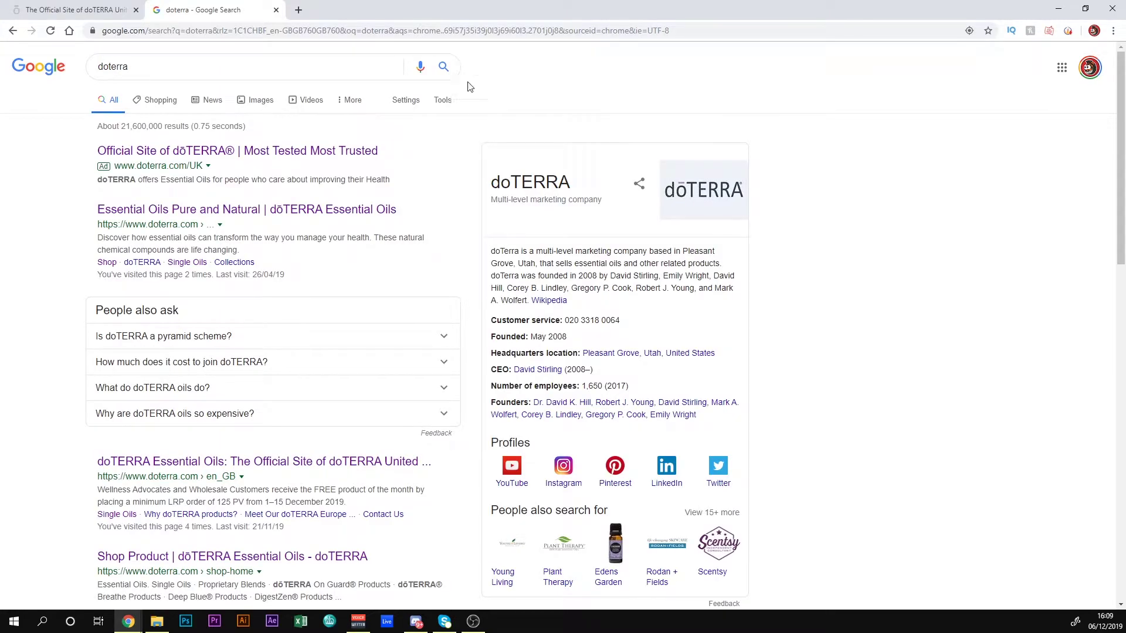
Step: Open the official doTERRA UK site from the search results and sign in with the saved credentials
left_click(325, 156)
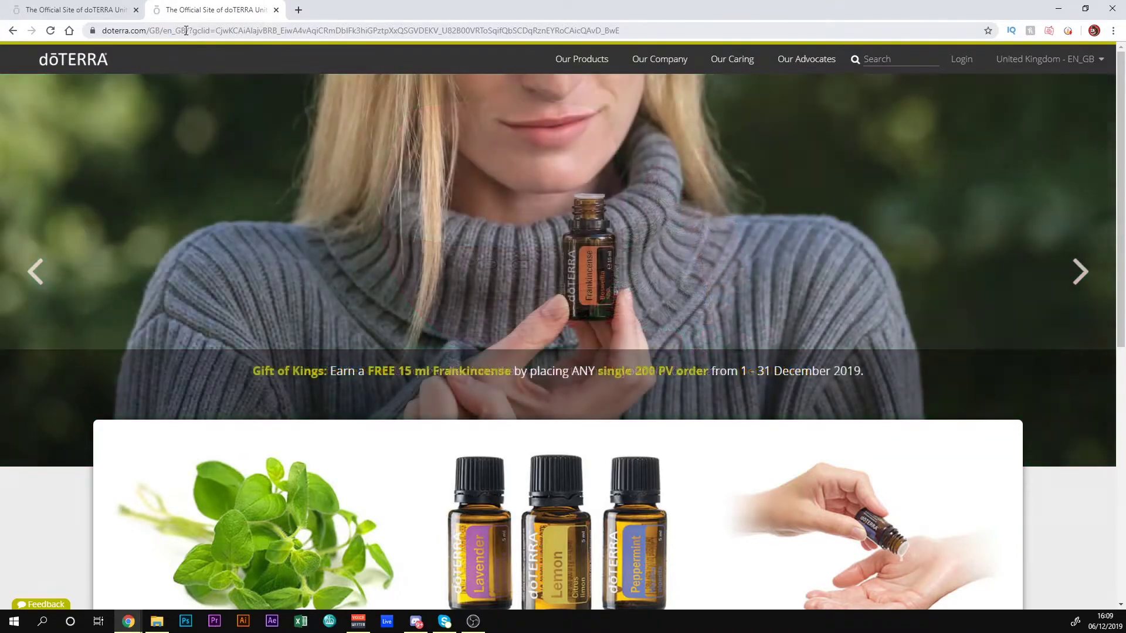
left_click_drag(102, 31, 225, 98)
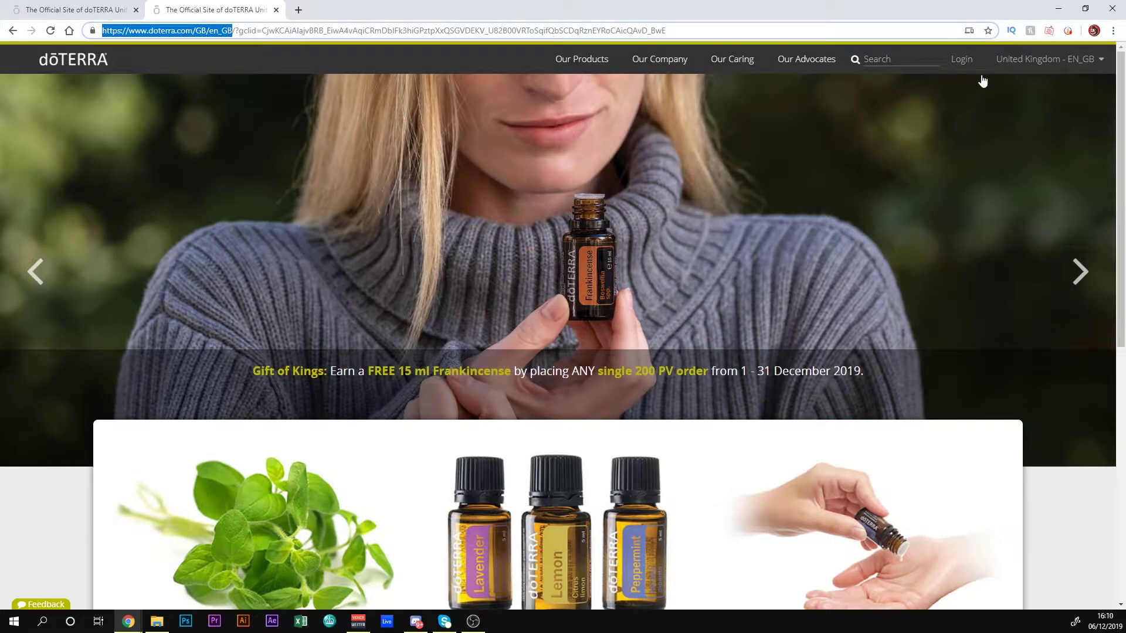
key("Return")
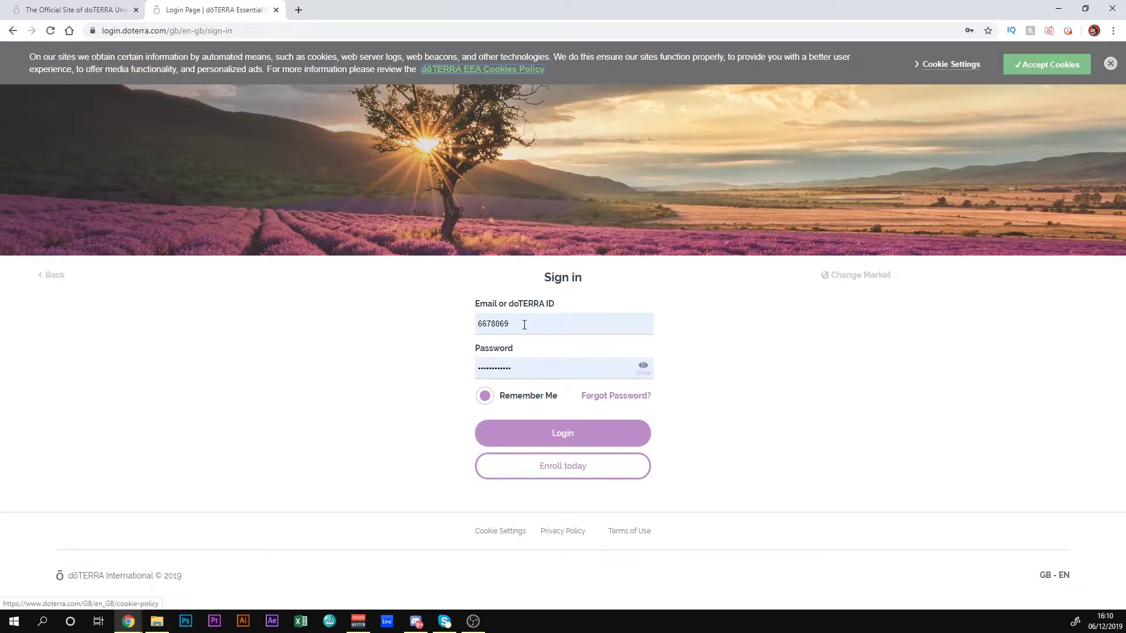
left_click(537, 431)
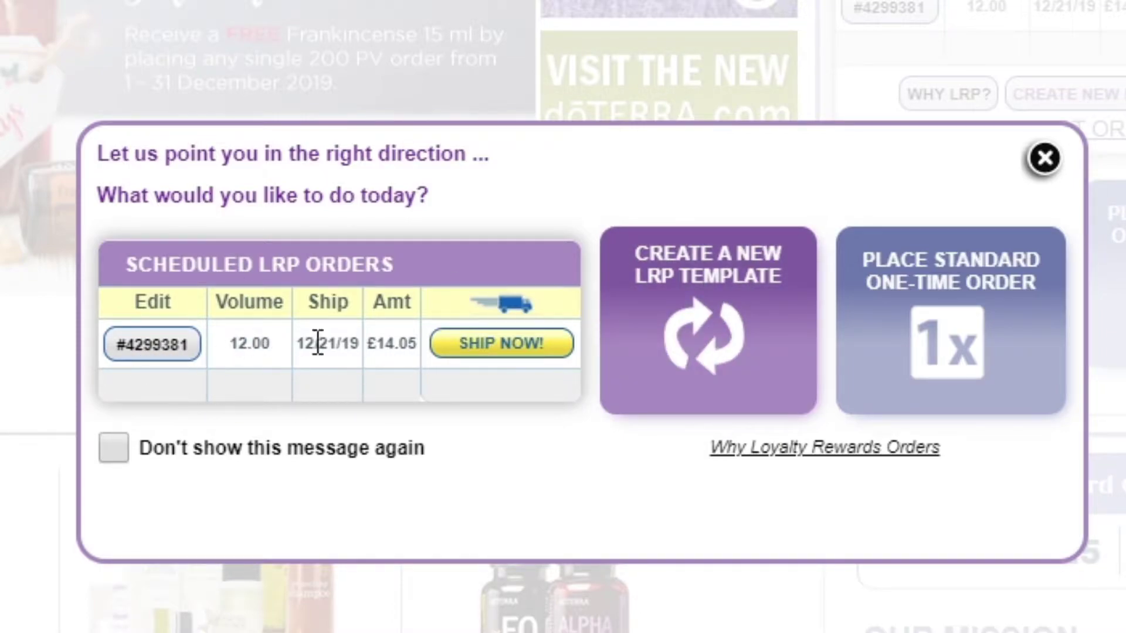
Step: Open the scheduled LRP order for editing and check the lemon oil's PV, the remaining rewards points and the Use Points choices
left_click(149, 346)
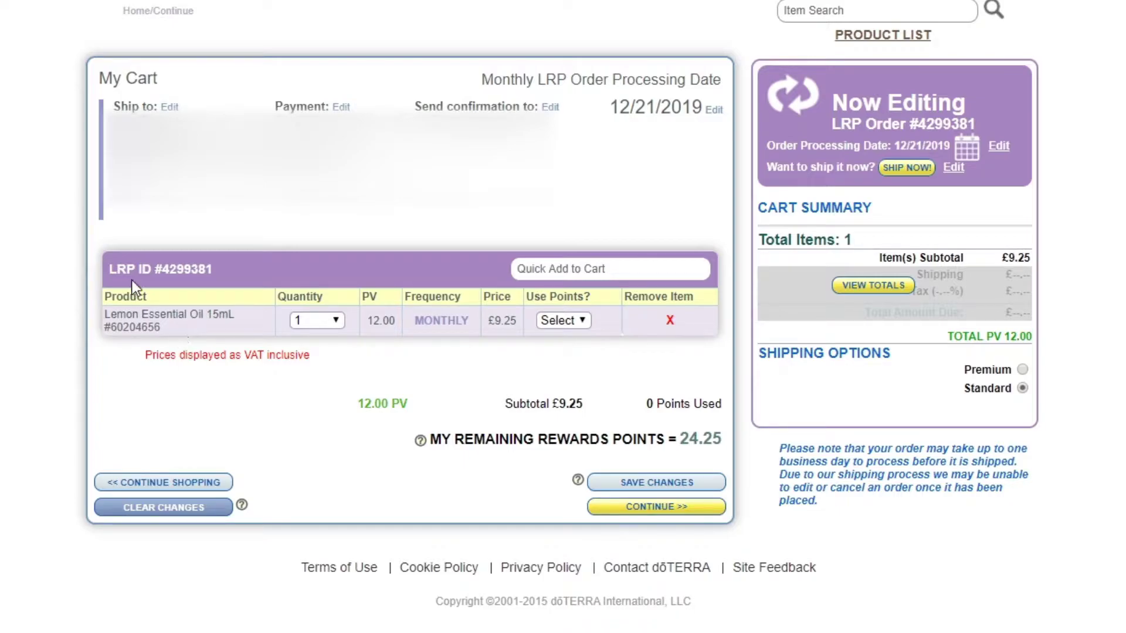
mouse_move(109, 269)
left_mouse_down()
mouse_move(191, 269)
mouse_move(117, 269)
left_mouse_up()
left_click(243, 274)
left_click_drag(396, 323, 365, 322)
left_click_drag(722, 441, 668, 441)
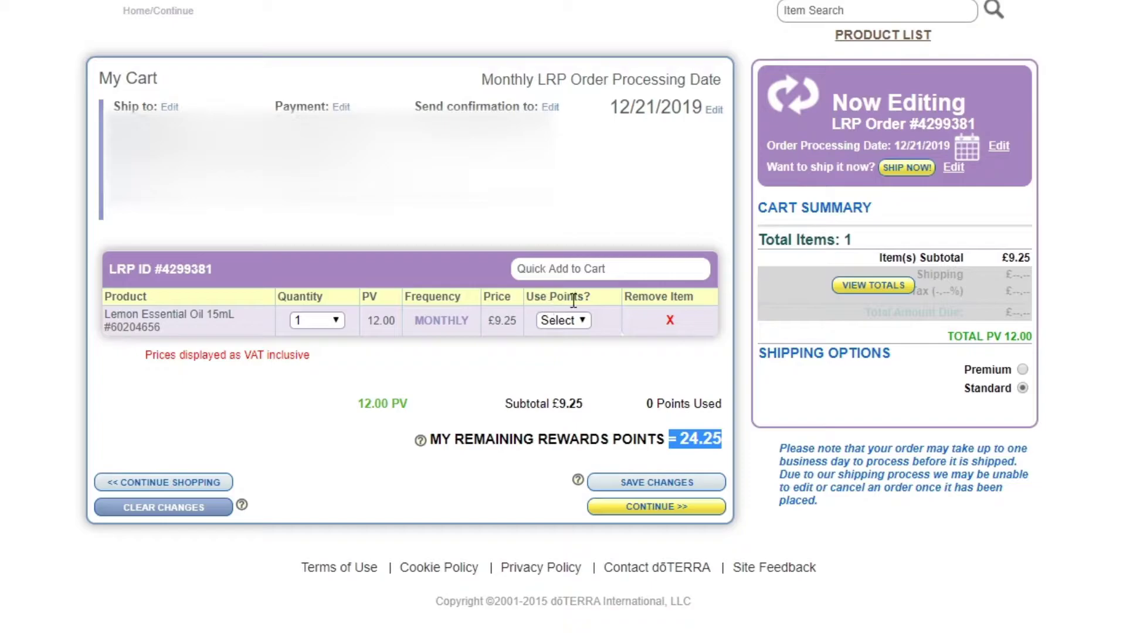
left_click(582, 319)
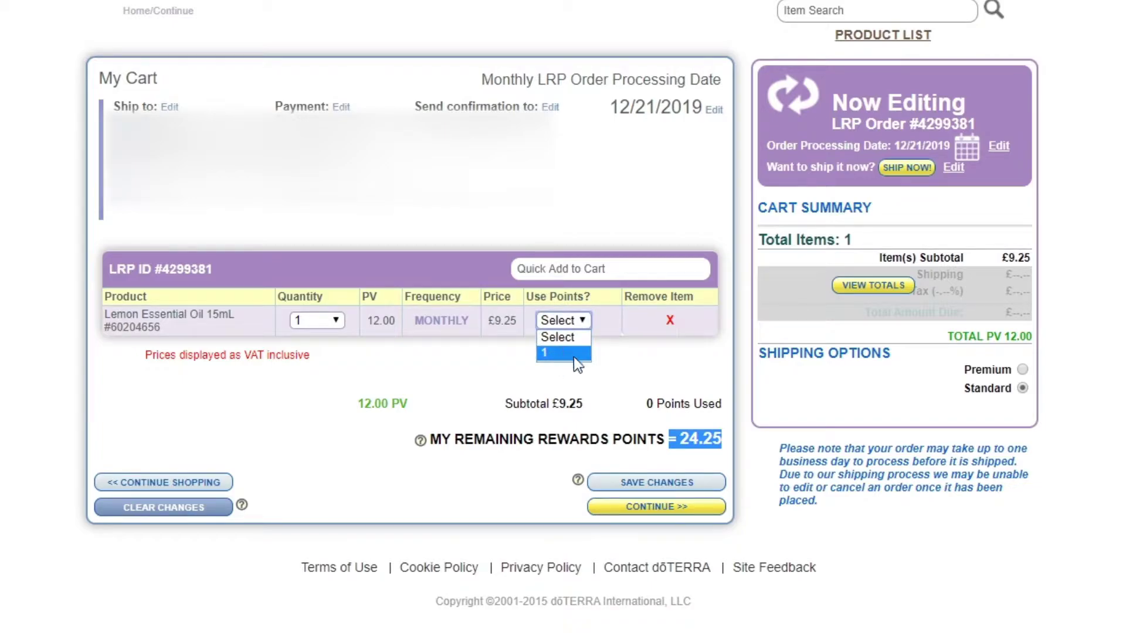
left_click(639, 356)
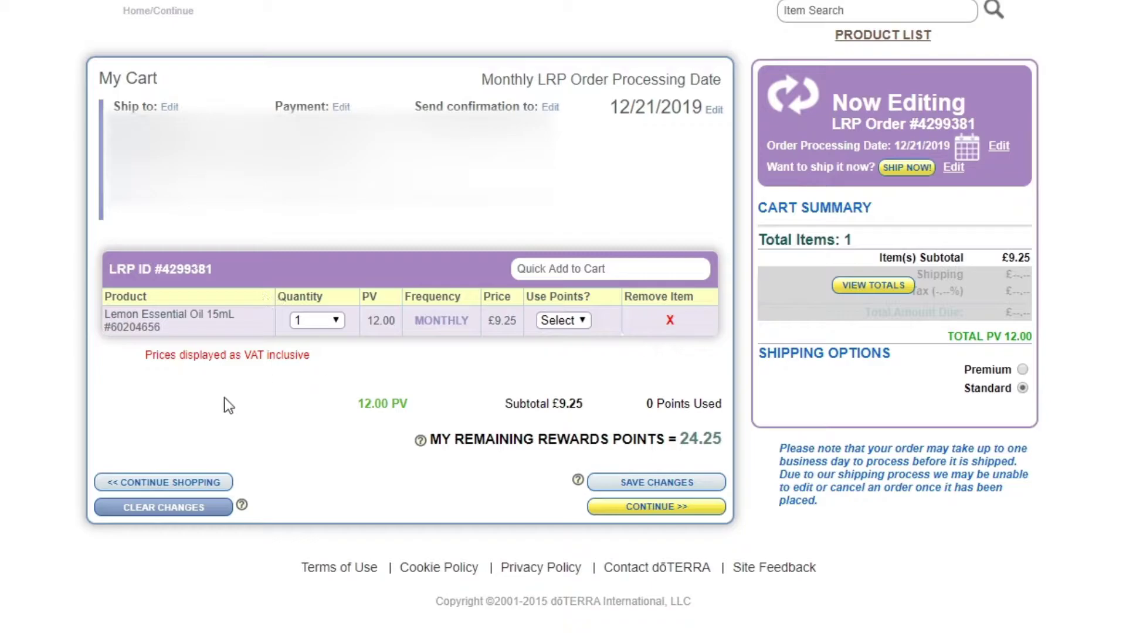
Step: Continue shopping and add the Lifelong Vitality Pack from the Wellness category's Lifelong Vitality Supplements to the LRP order
left_click(192, 486)
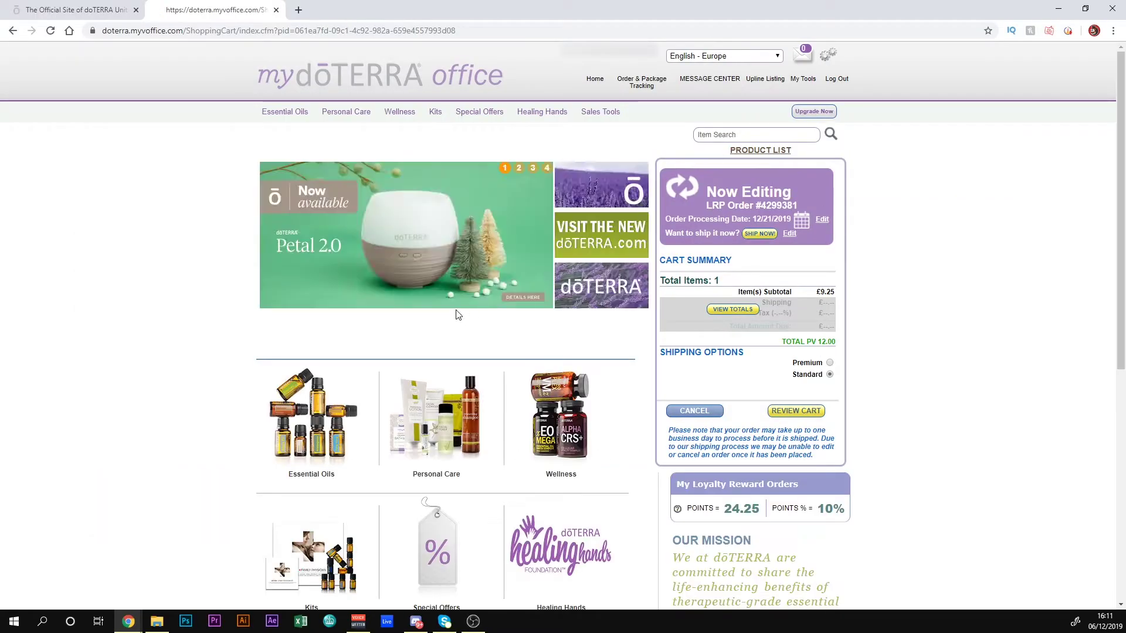
scroll(472, 369, "down", 2)
left_click(567, 281)
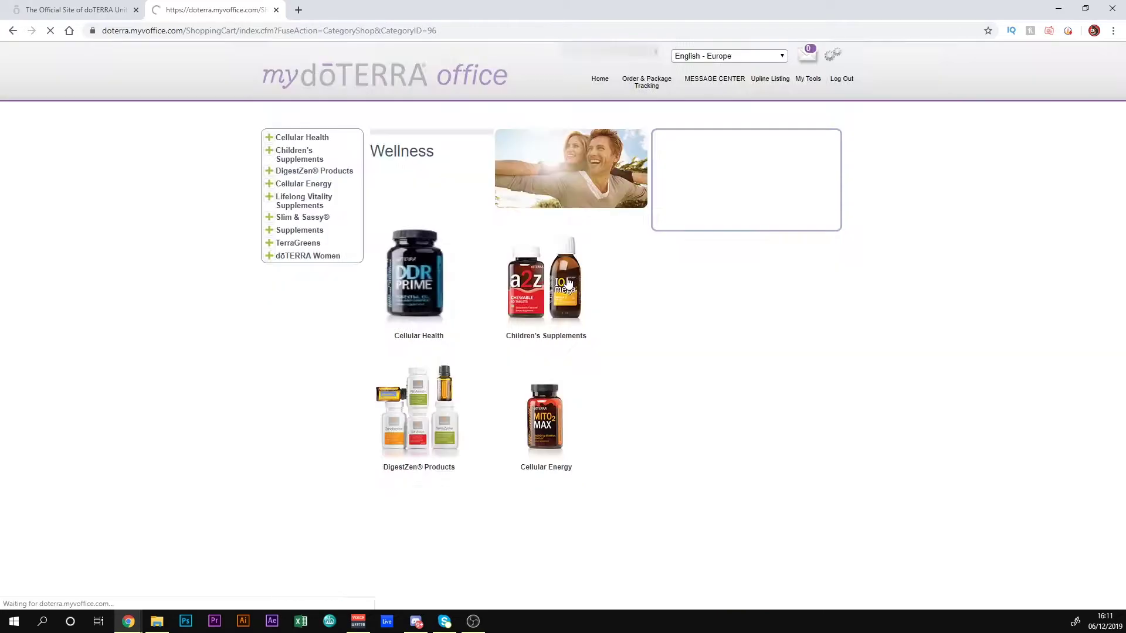
scroll(420, 467, "down", 3)
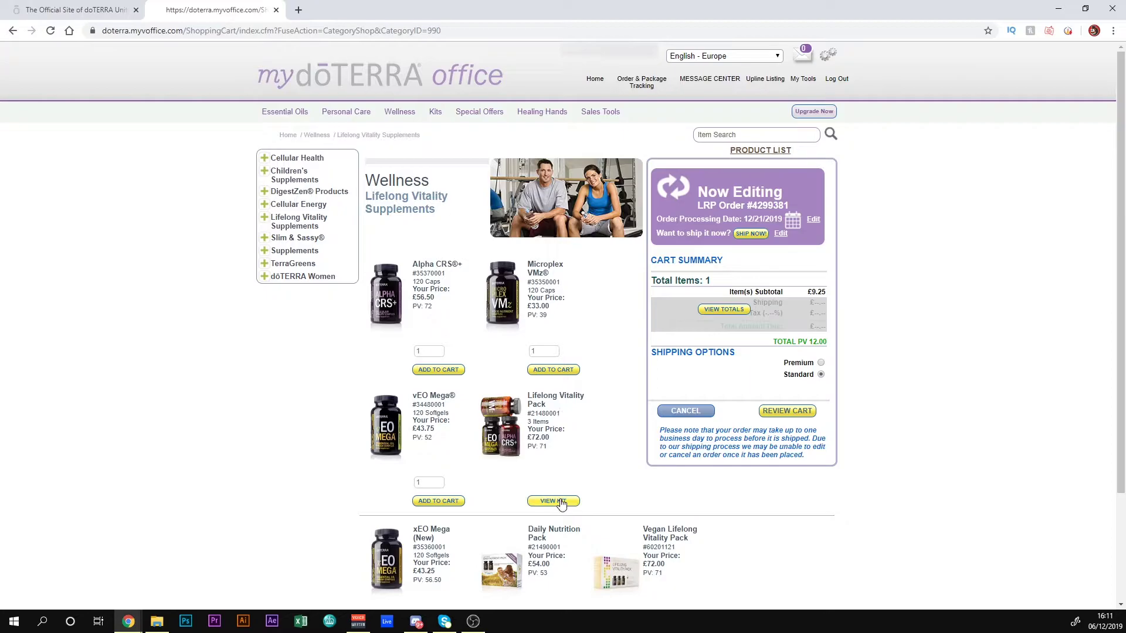
left_click(560, 503)
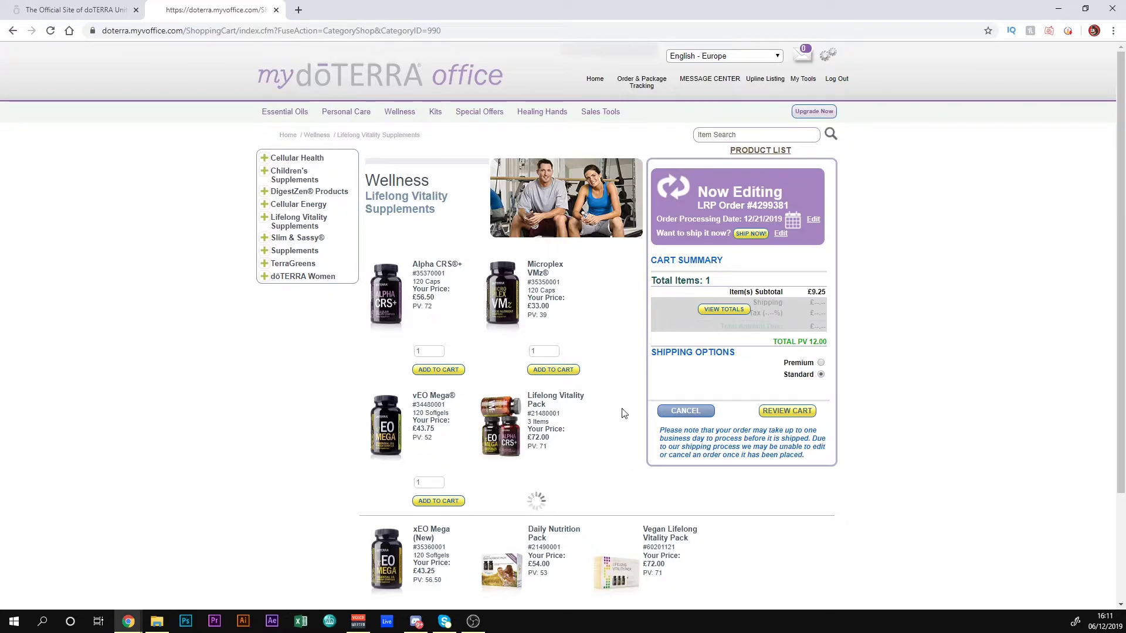
left_click(472, 217)
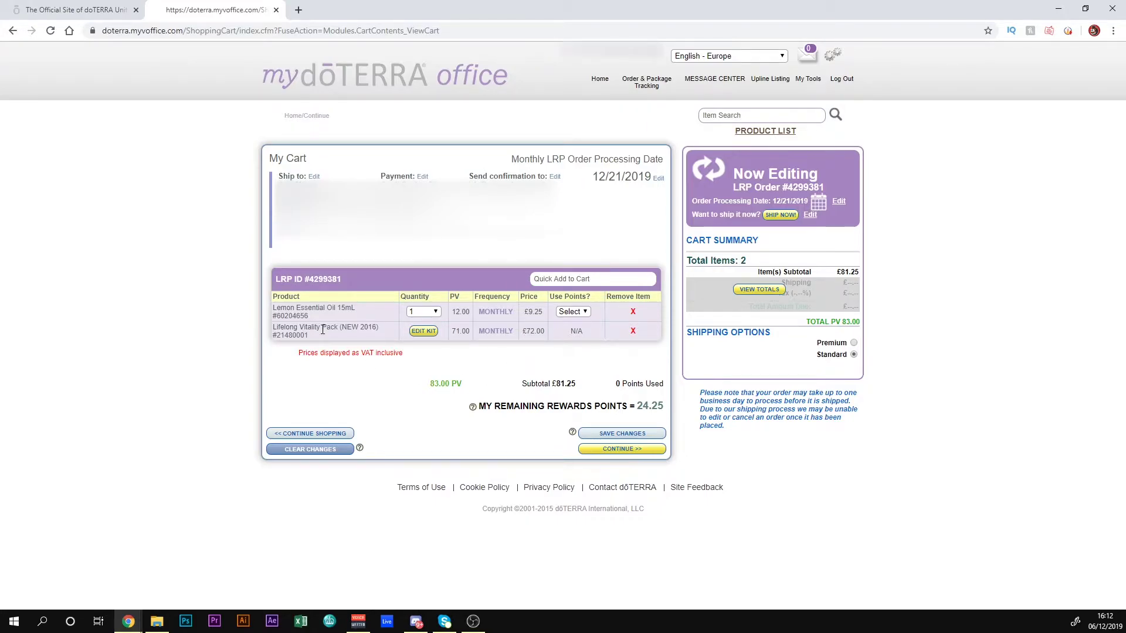
Step: Examine the remaining rewards points and the Use Points option for the lemon oil in the cart
mouse_move(638, 405)
left_mouse_down()
mouse_move(667, 405)
mouse_move(638, 401)
left_mouse_up()
left_click(664, 404)
left_click(580, 312)
left_click(571, 314)
double_click(655, 403)
left_click(470, 318)
left_click_drag(643, 406, 650, 405)
Step: View the order processing date calendar, read the key's 125 PV condition for the free product of the month, and close it
left_click(818, 204)
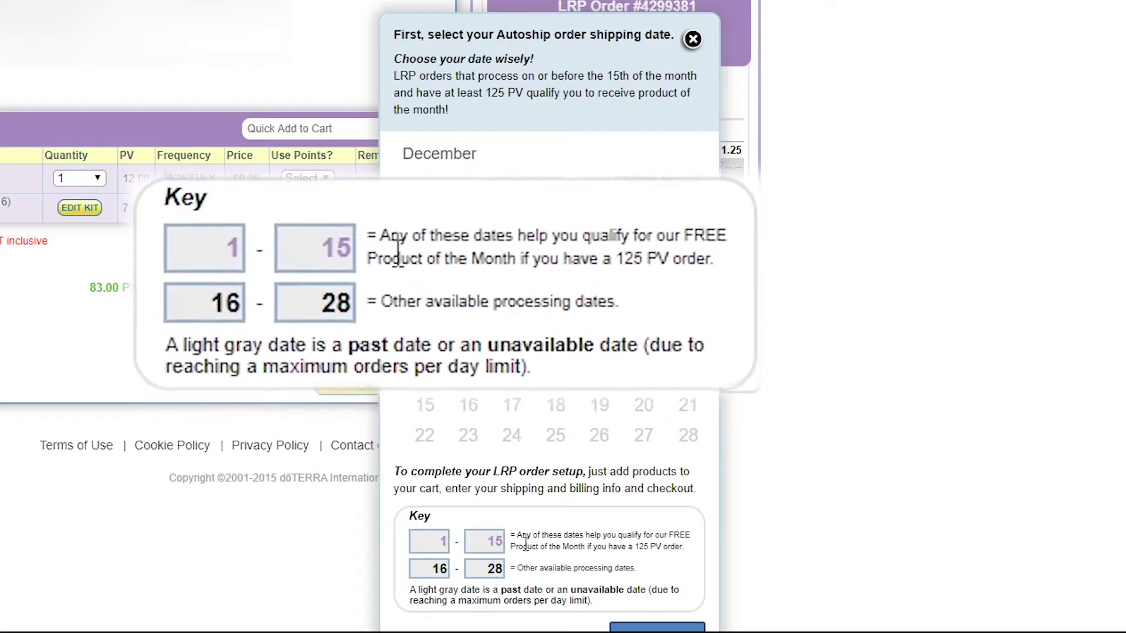
mouse_move(639, 548)
left_mouse_down()
mouse_move(676, 549)
mouse_move(636, 555)
left_mouse_up()
left_click(681, 550)
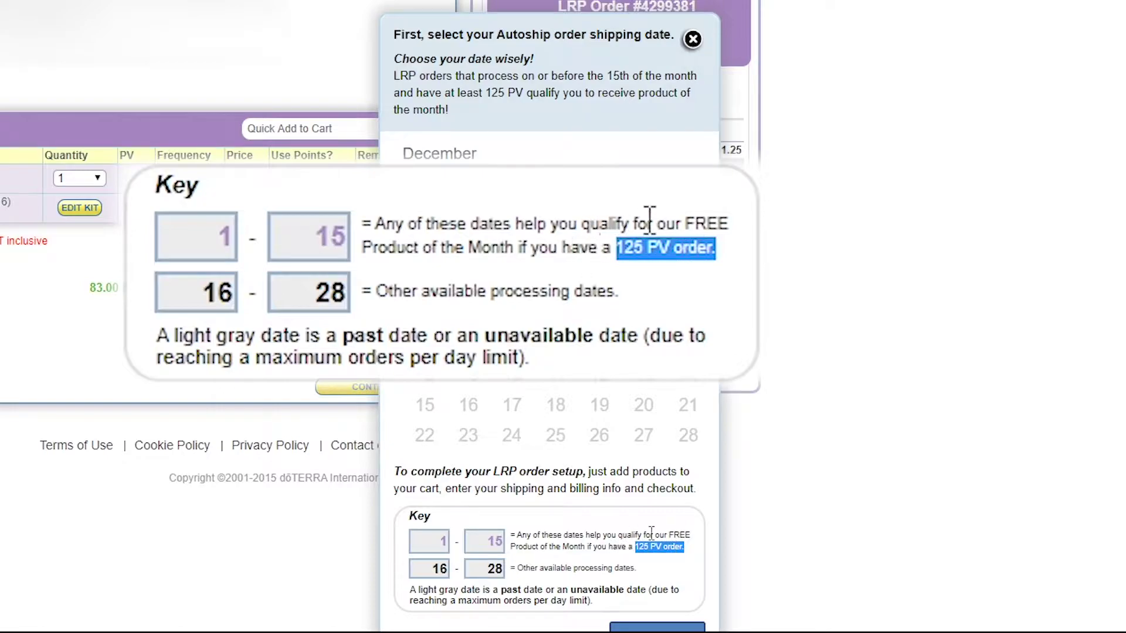
left_click(561, 548)
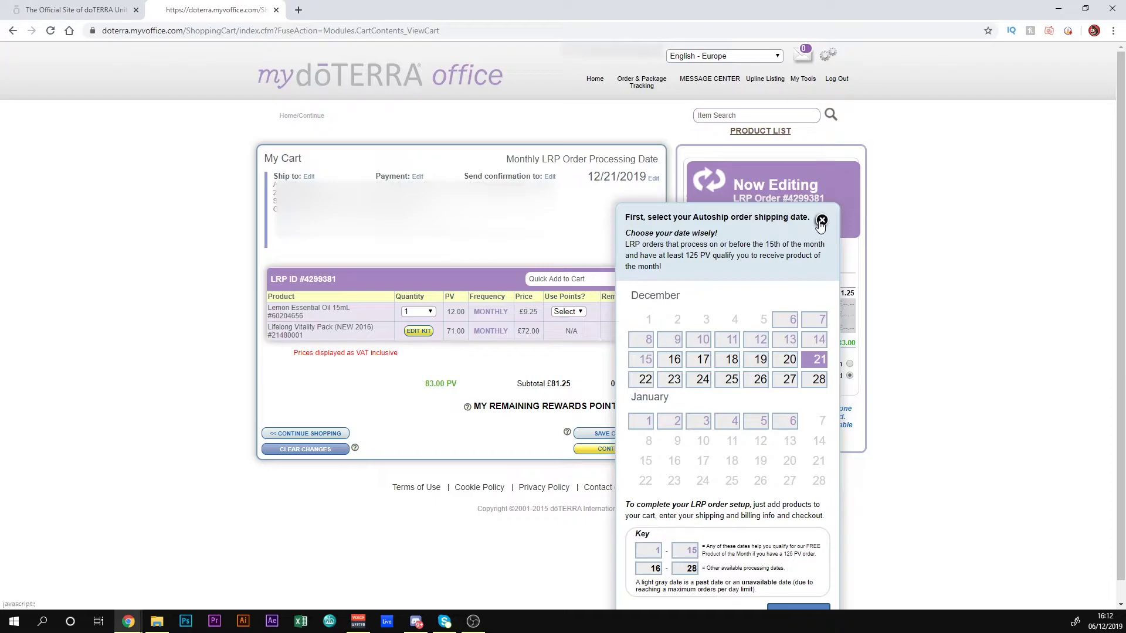
left_click(821, 220)
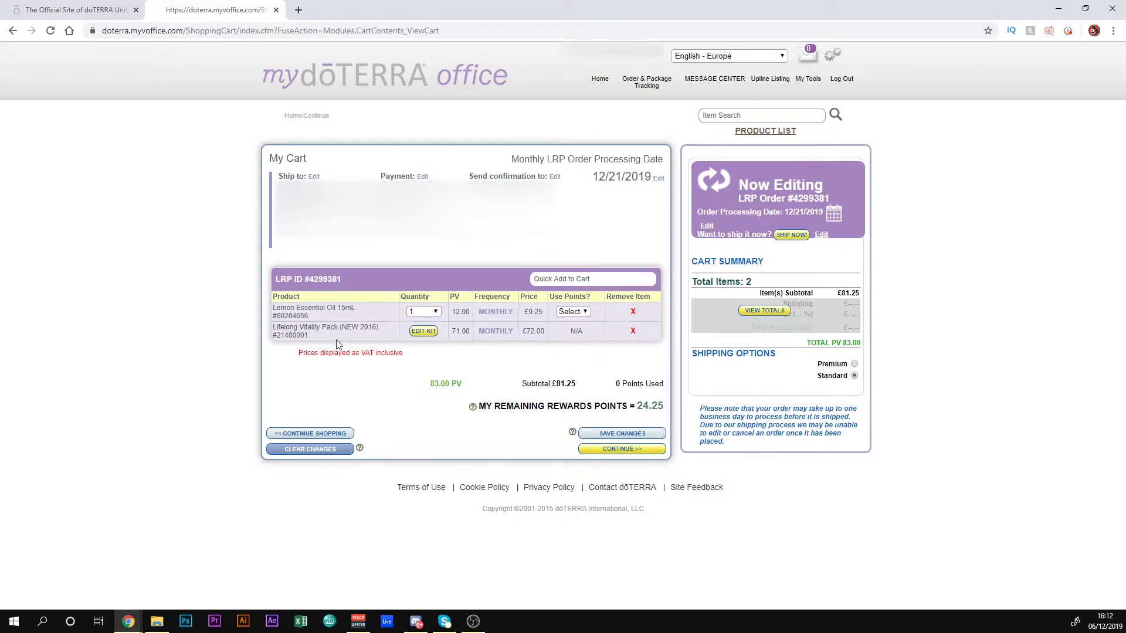
Step: Compare the Lifelong Vitality Pack and lemon oil PV values in the cart with the remaining rewards points
left_click_drag(380, 328, 329, 280)
left_click(348, 324)
left_click_drag(667, 407, 532, 409)
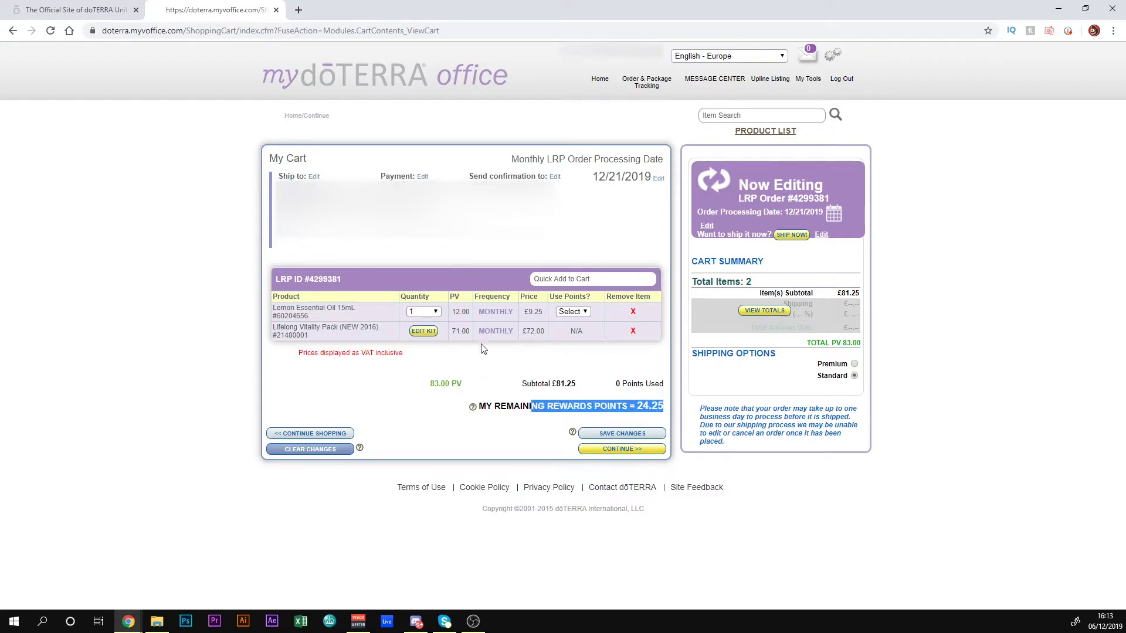
left_click(465, 330)
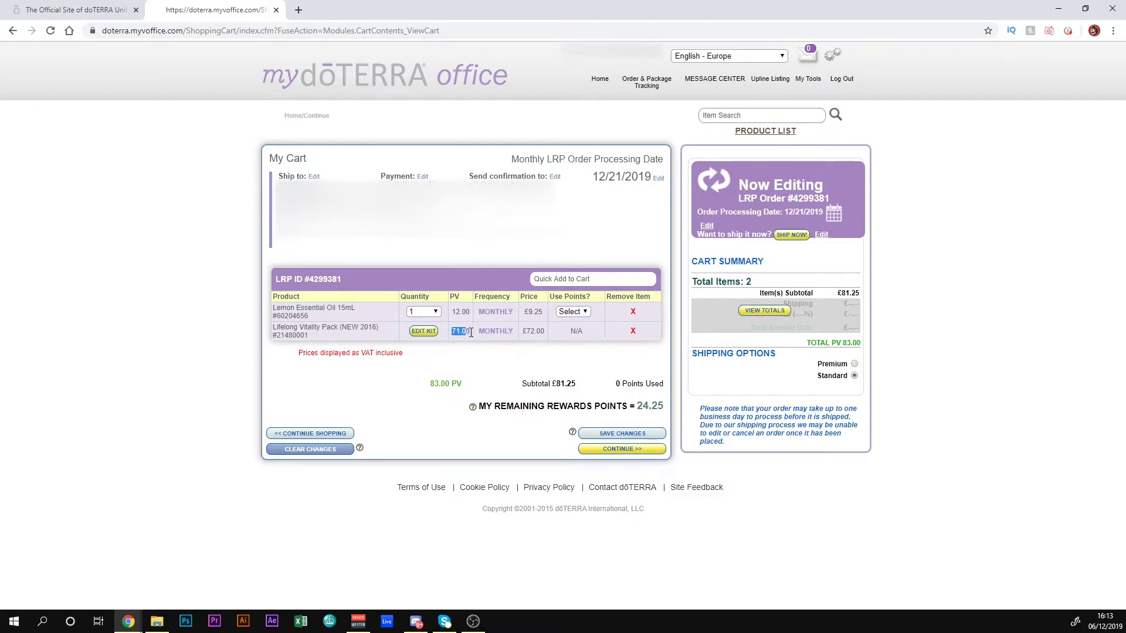
left_click_drag(466, 311, 451, 311)
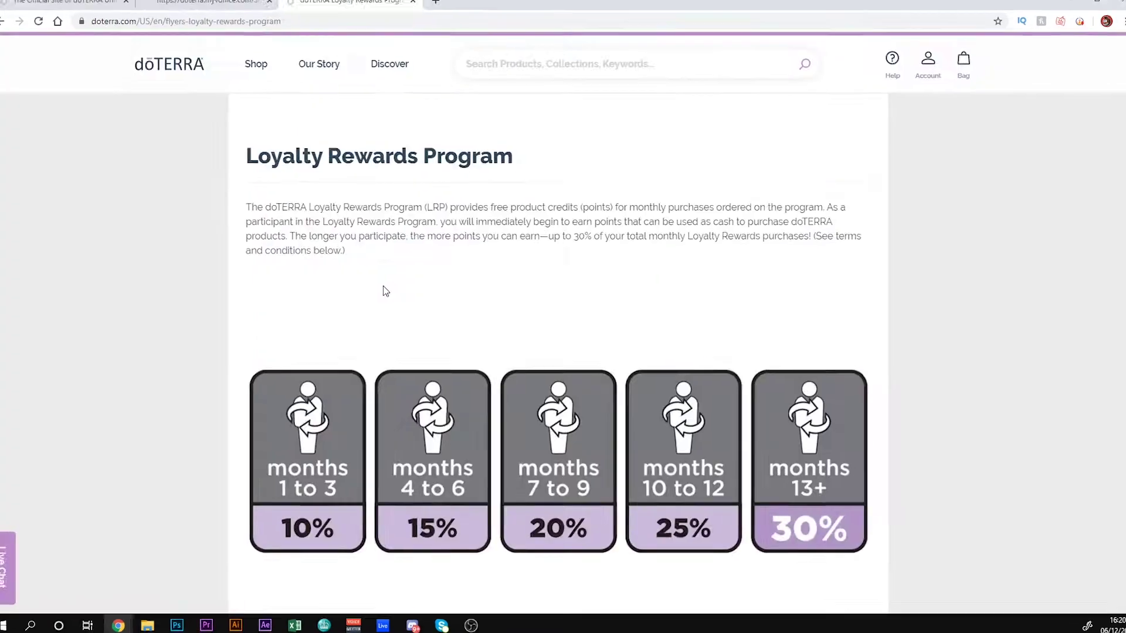
Step: Read the introduction on the Loyalty Rewards Program page about earning points from monthly purchases
left_click_drag(513, 85, 160, 89)
left_click(289, 91)
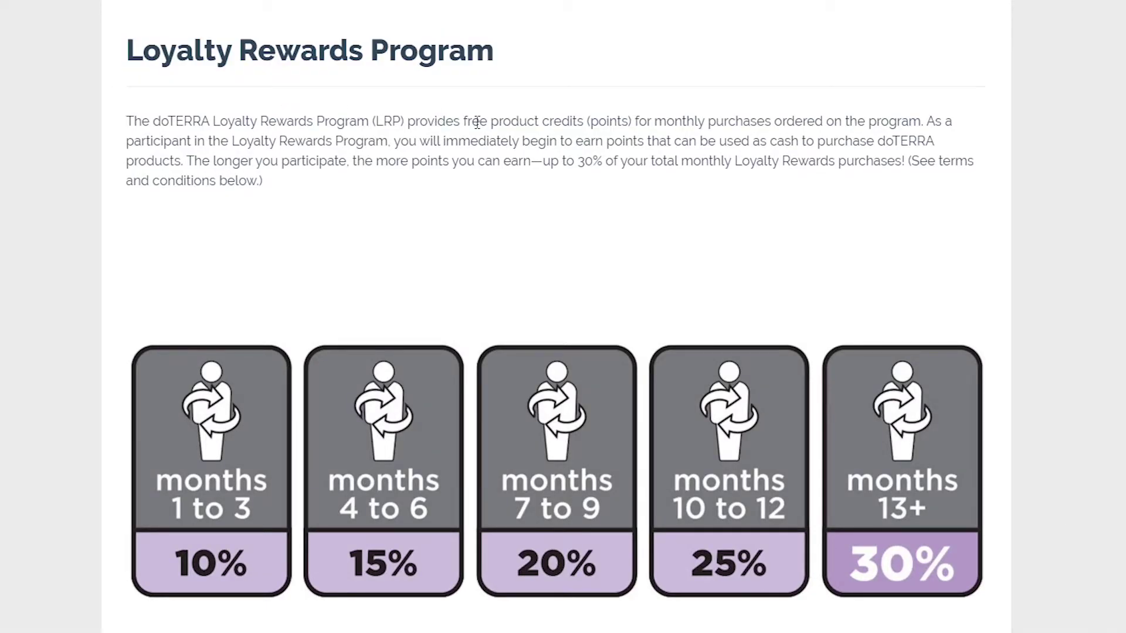